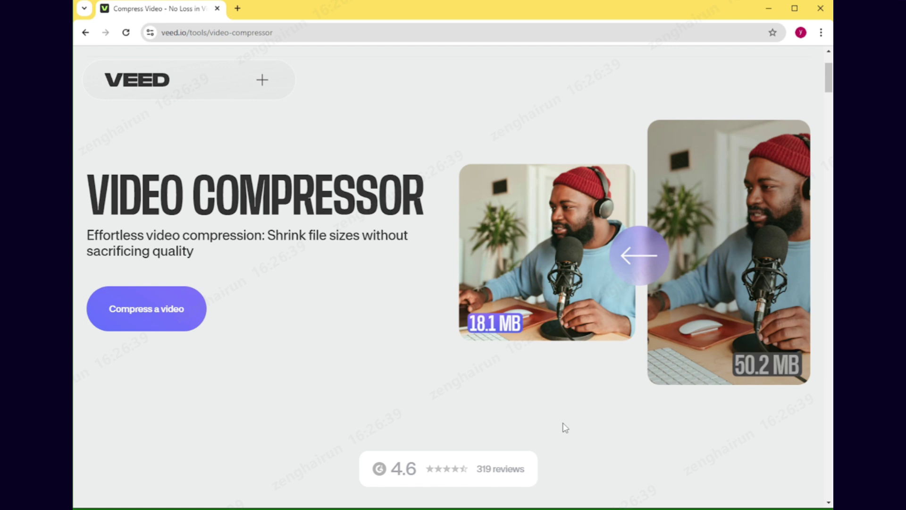
Step: Open VEED.io's video compressor, accept the terms, and upload the 4K street video
left_click(162, 323)
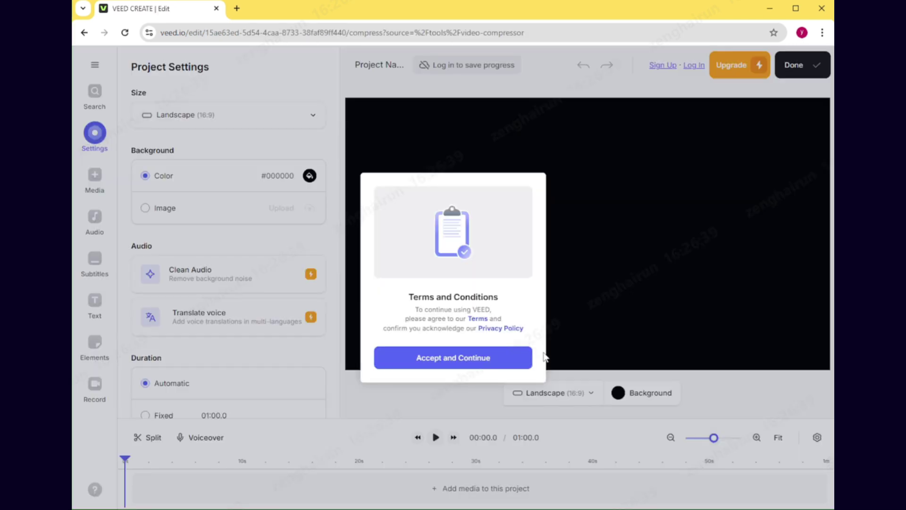
left_click(510, 358)
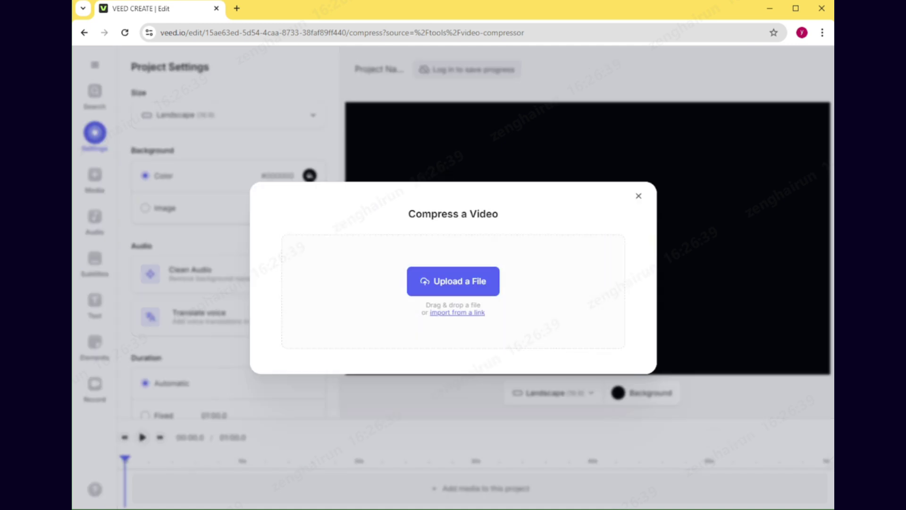
left_click_drag(85, 213, 571, 314)
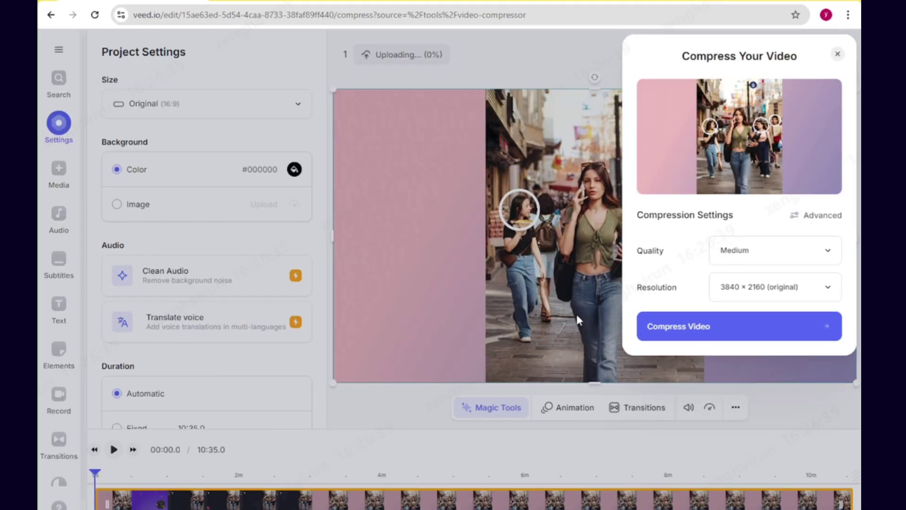
Step: Keep Medium quality, set the output resolution to 1920 × 1080, and show the advanced settings
left_click(827, 250)
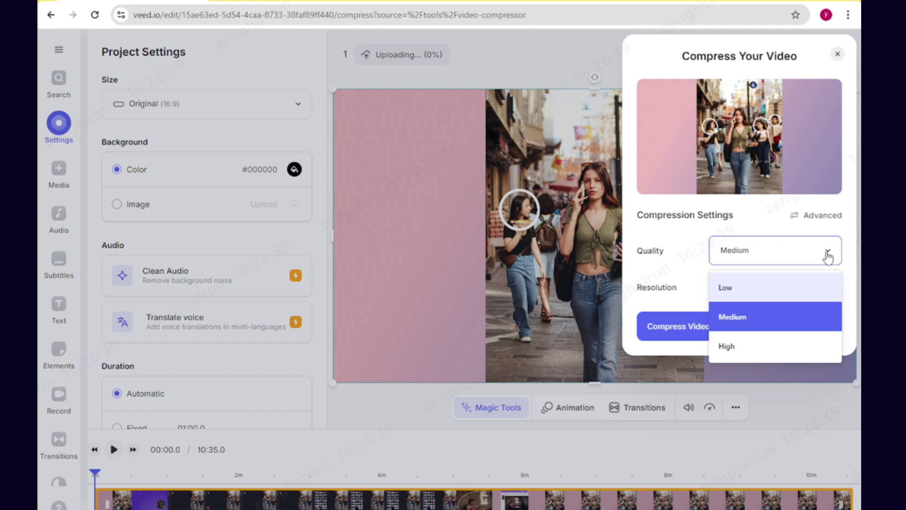
left_click(782, 316)
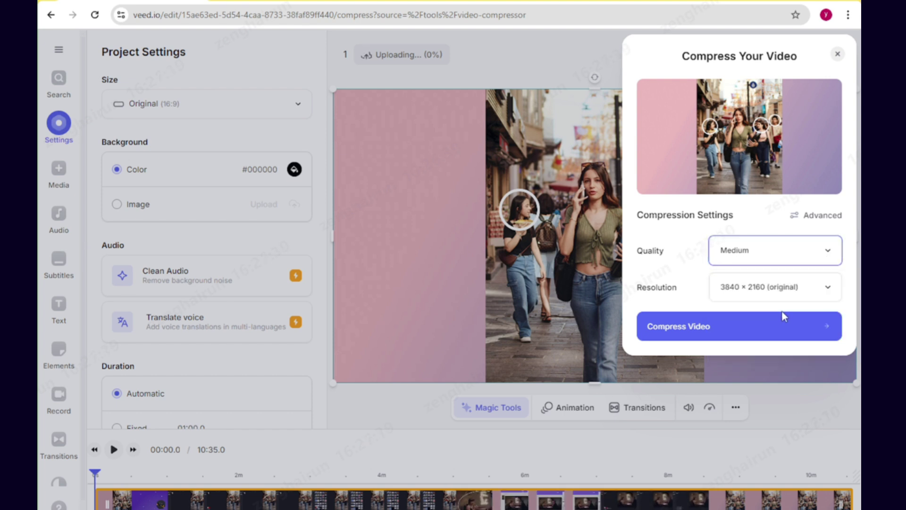
left_click(826, 287)
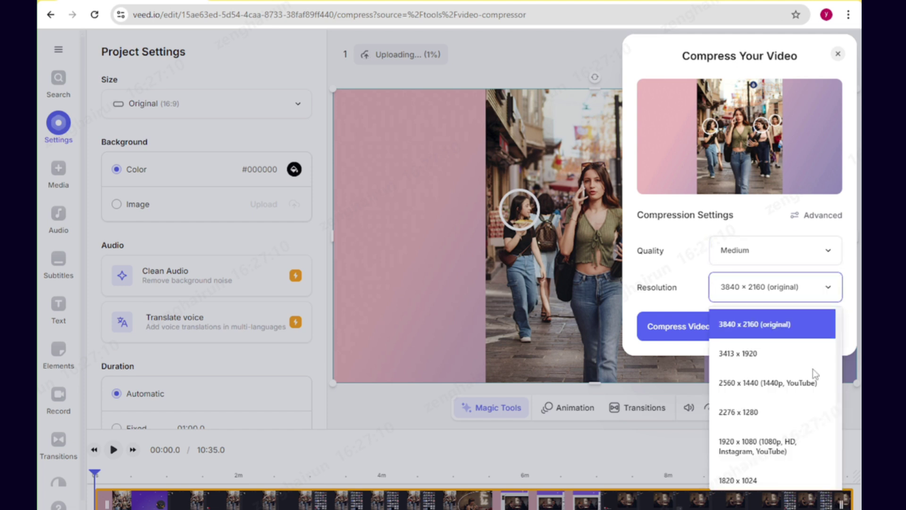
left_click(758, 447)
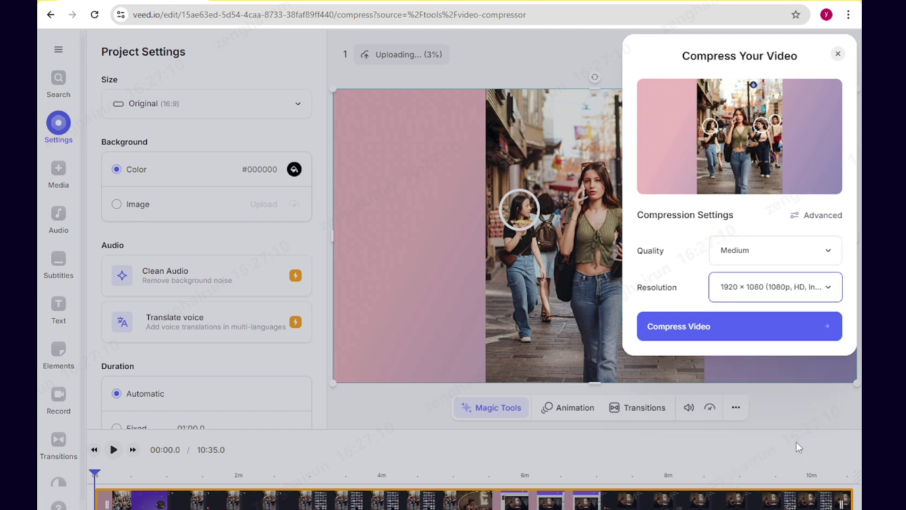
left_click(813, 218)
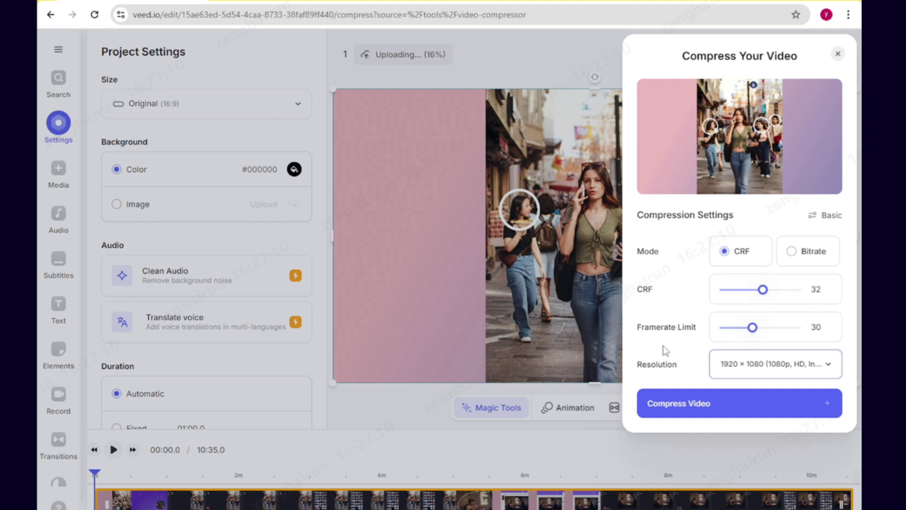
Step: Compress the video in VEED.io to 58.7MB and download it as 1.mp4
left_click(794, 403)
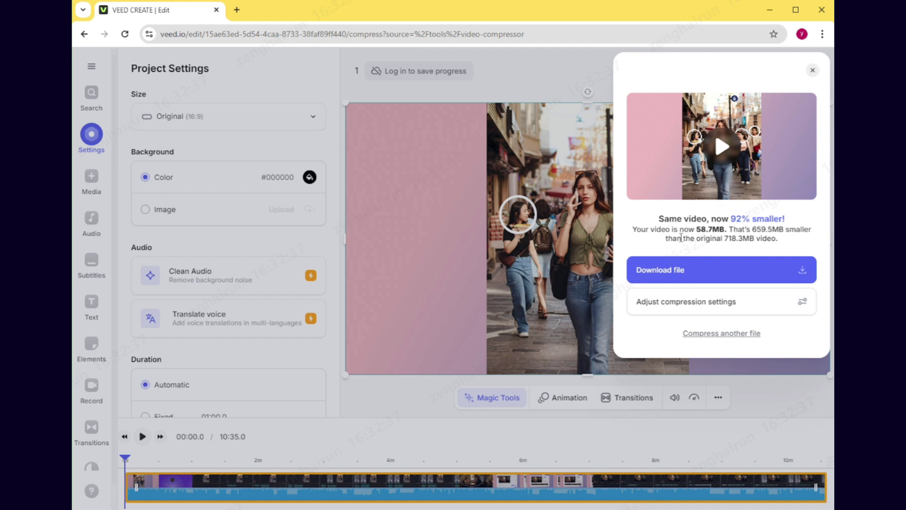
left_click(778, 271)
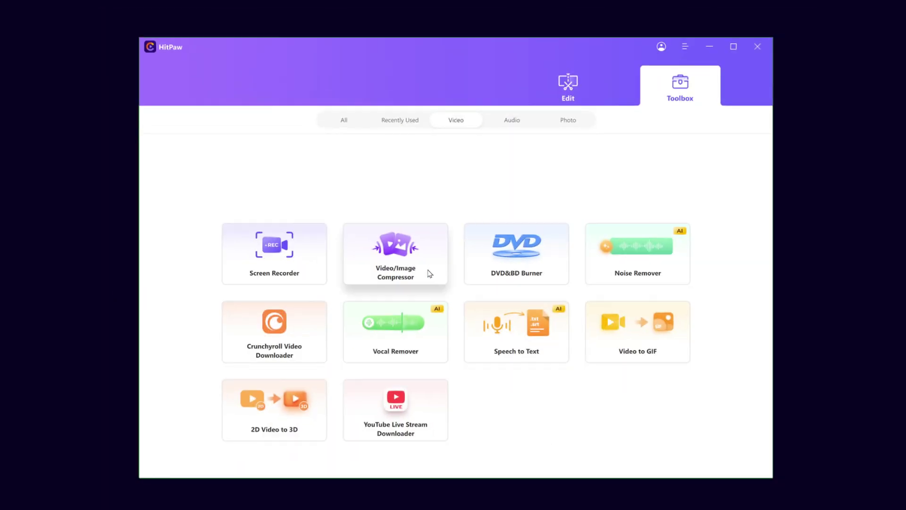
Step: Add 1.mp4 (685.01MB) to HitPaw's Video/Image Compressor
left_click(429, 274)
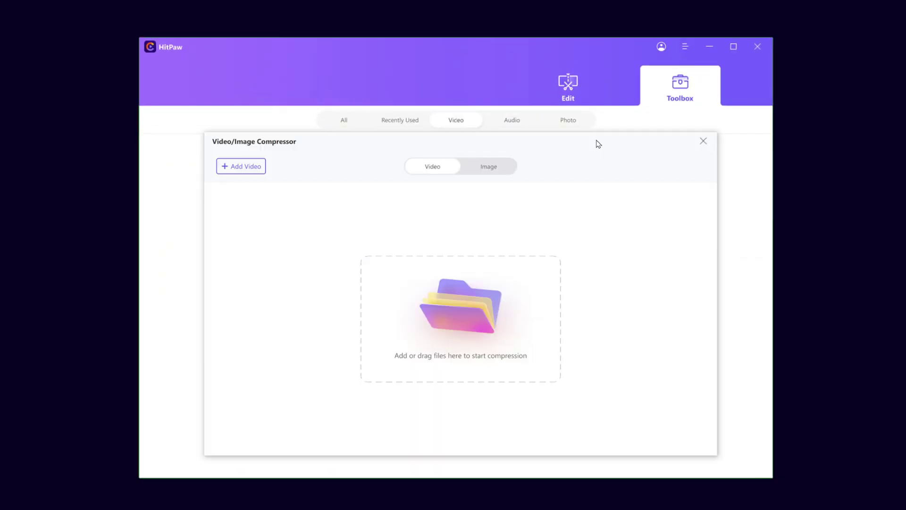
left_click(241, 165)
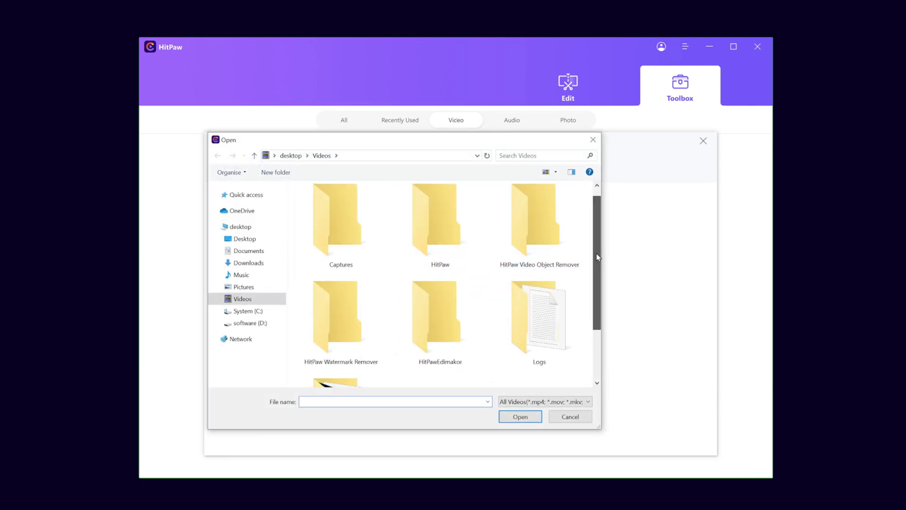
scroll(590, 284, "down", 3)
left_click(441, 350)
left_click(520, 417)
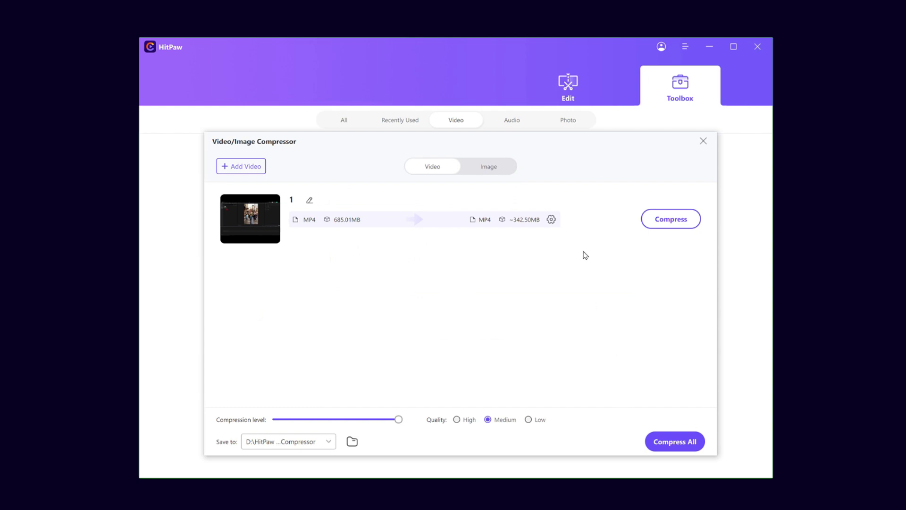
Step: Try the High and Low quality levels and compression range, then settle on Medium quality
left_click(552, 220)
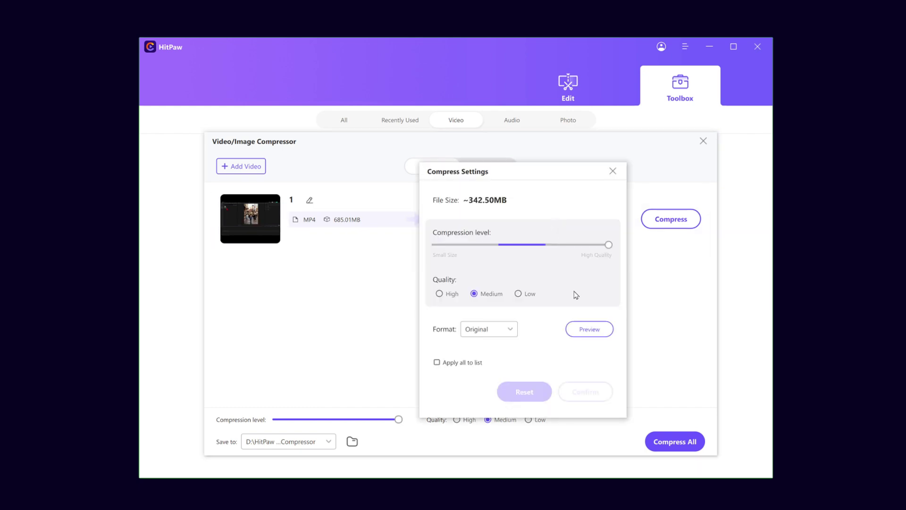
mouse_move(608, 247)
left_mouse_down()
mouse_move(436, 245)
mouse_move(608, 245)
left_mouse_up()
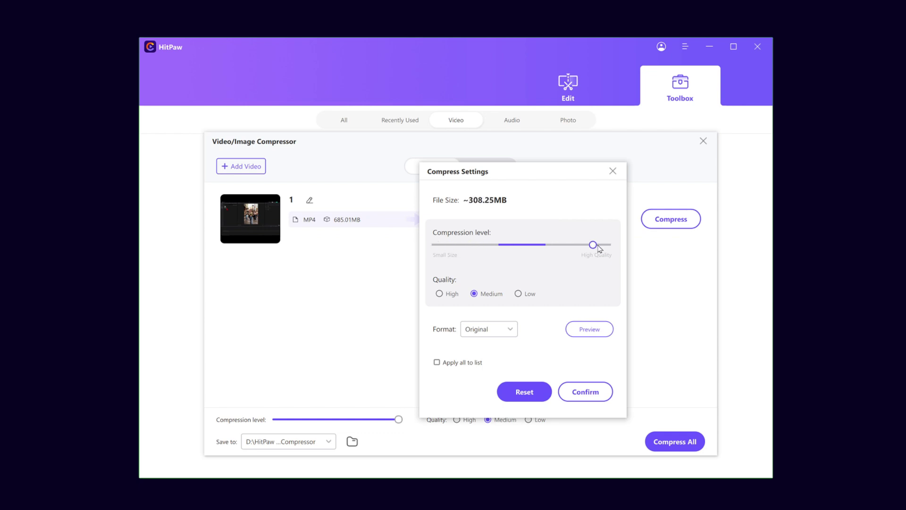
left_click(441, 293)
left_click_drag(607, 246, 609, 245)
left_click(474, 293)
mouse_move(609, 245)
left_mouse_down()
mouse_move(437, 245)
mouse_move(609, 245)
mouse_move(436, 245)
mouse_move(609, 246)
mouse_move(436, 245)
mouse_move(514, 244)
left_mouse_up()
left_click(519, 294)
left_click(475, 294)
Step: Keep the Original output format and confirm the compress settings
left_click(509, 329)
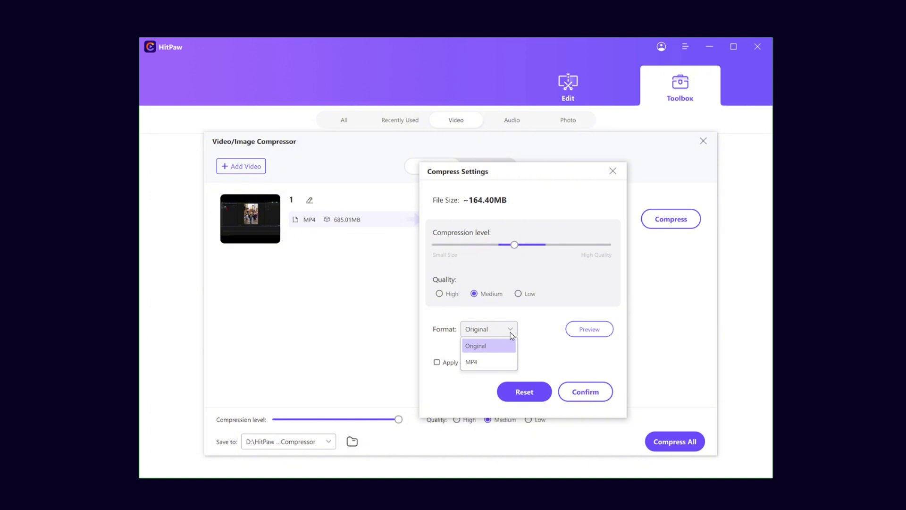
left_click(556, 349)
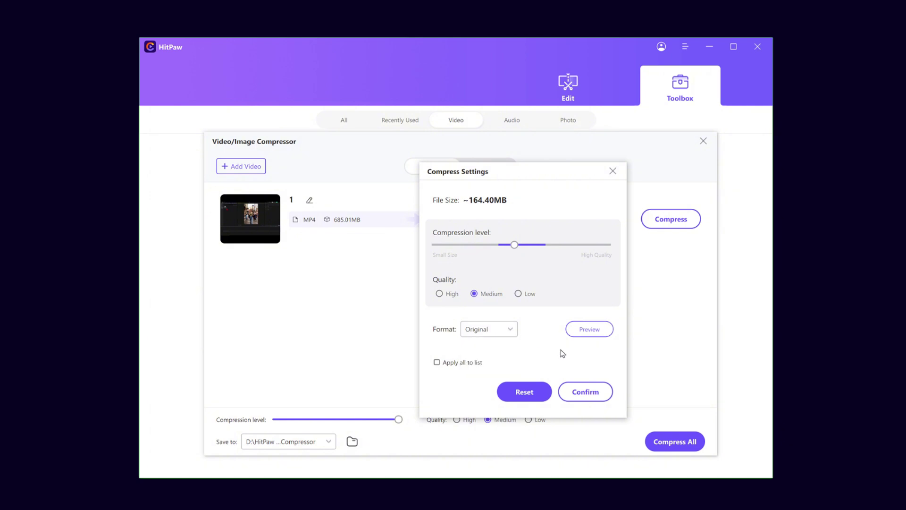
left_click(585, 391)
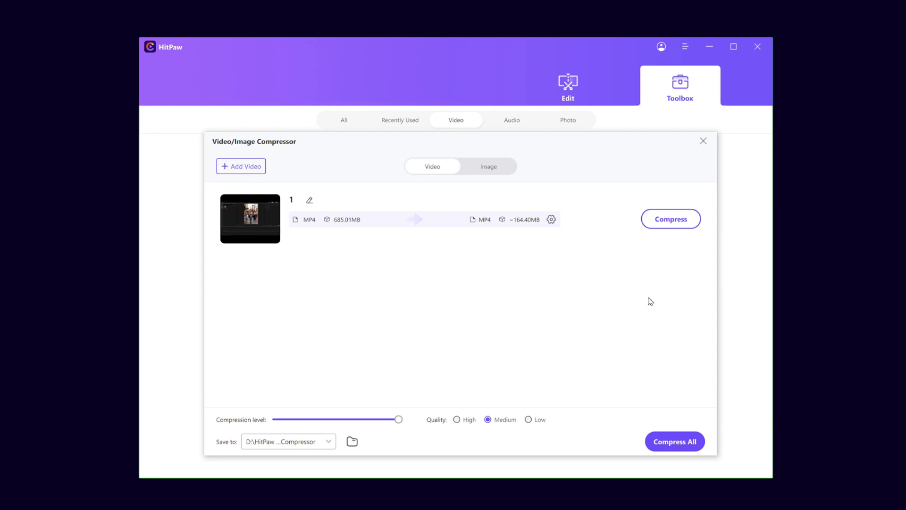
Step: Check the Compressor save folder, then compress all videos in HitPaw
left_click(330, 441)
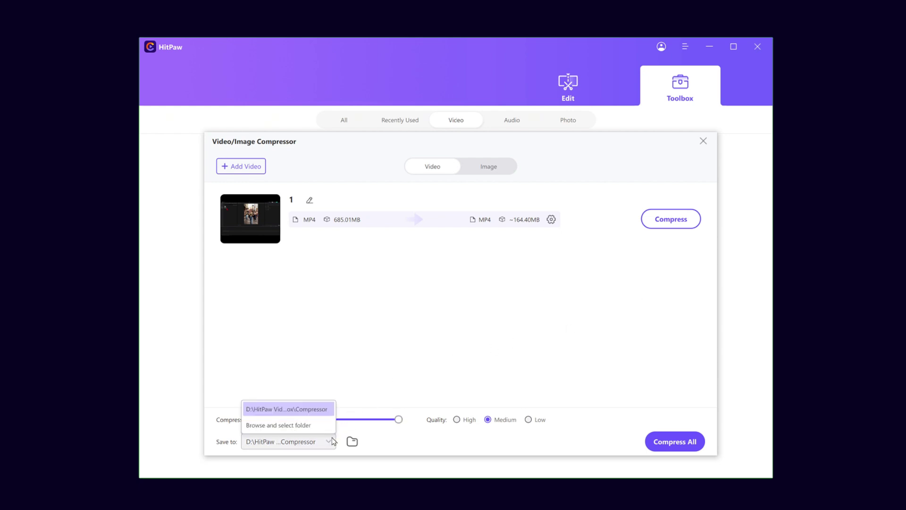
left_click(687, 446)
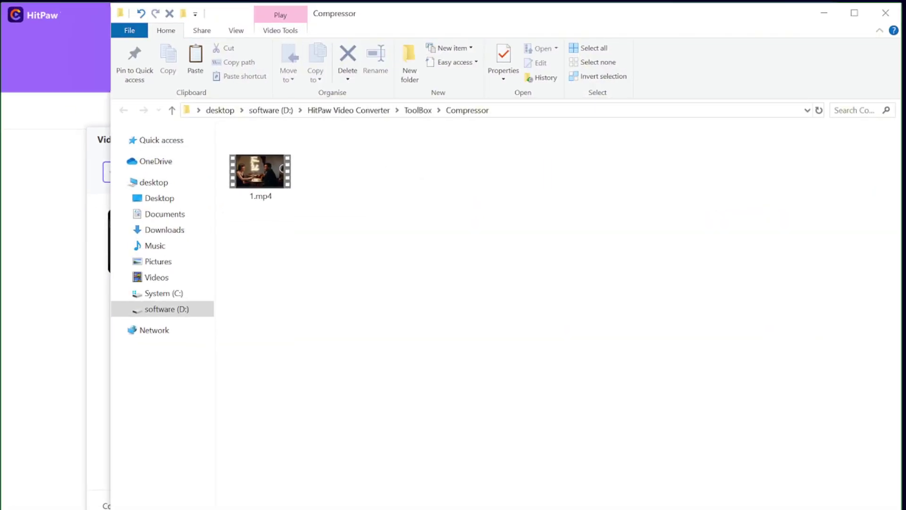
Step: Confirm in File Explorer that HitPaw's output 1.mp4 measures 24.3 MB
left_click(269, 187)
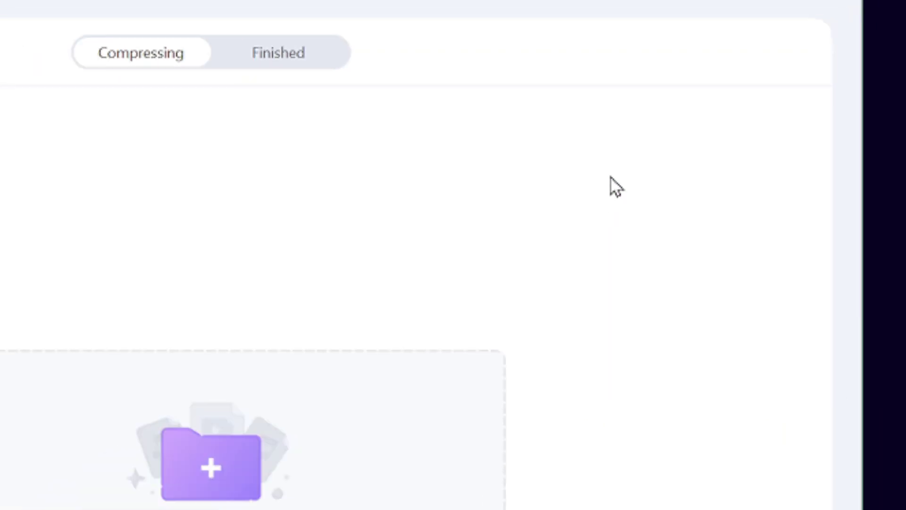
Step: Add the 685.01 MB 1.mp4 to UniConverter's Compressor
left_click(559, 223)
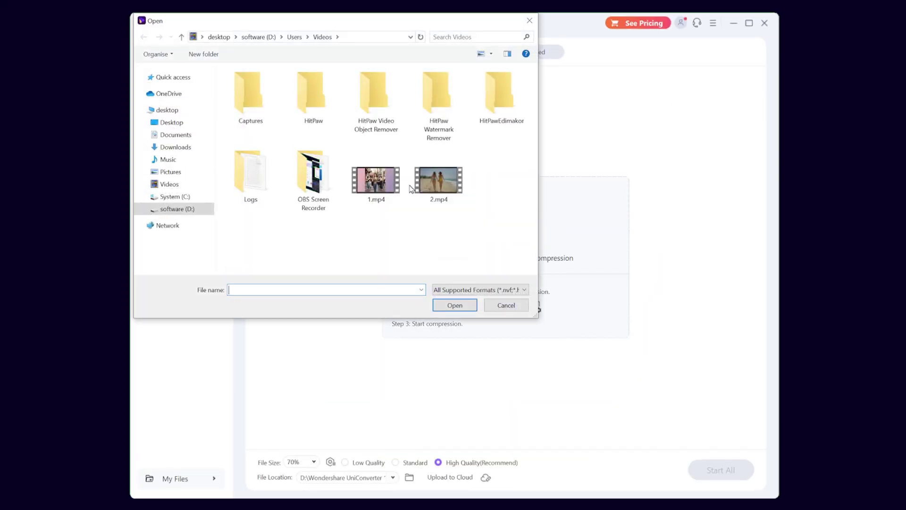
left_click(376, 181)
left_click(455, 305)
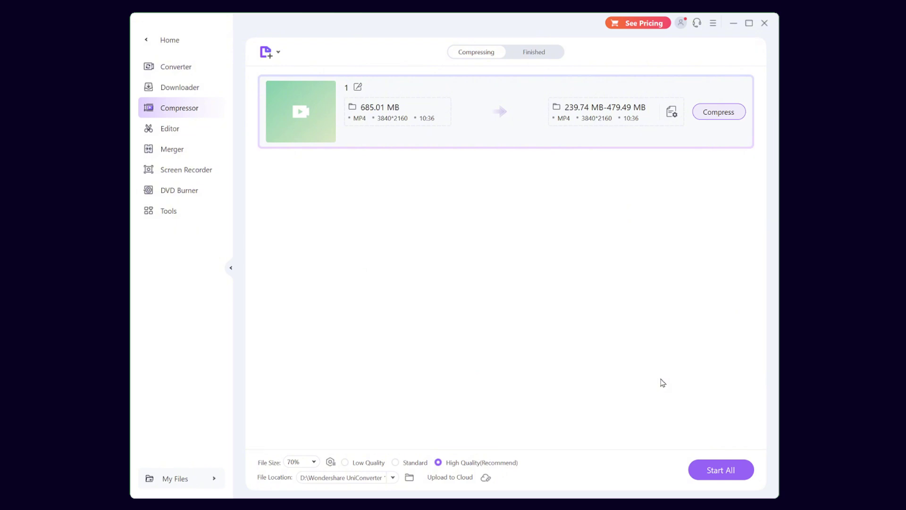
Step: Set compression quality to Standard with MP4 output and close the settings
left_click(672, 112)
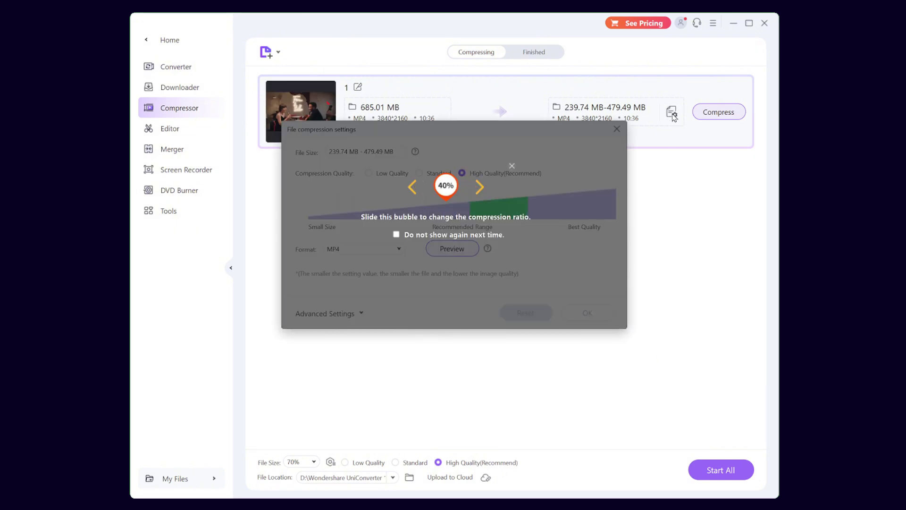
left_click(545, 249)
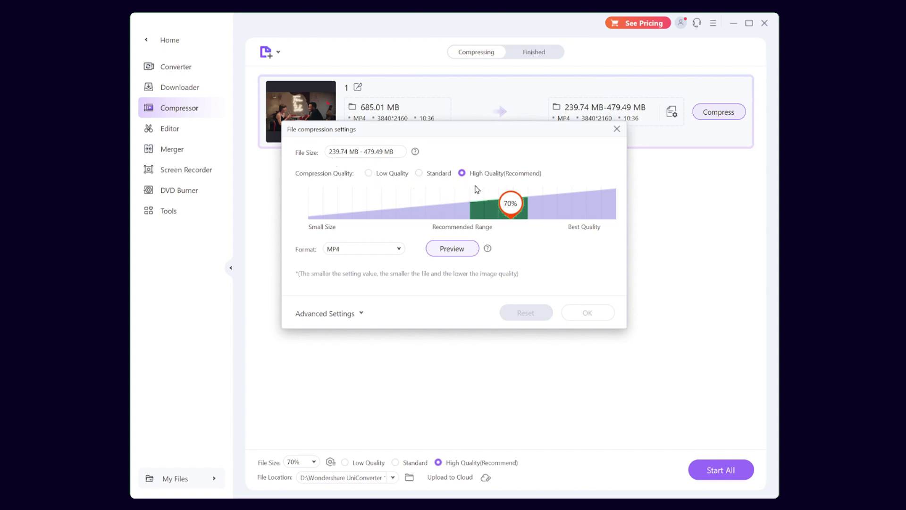
left_click(418, 172)
left_click(399, 248)
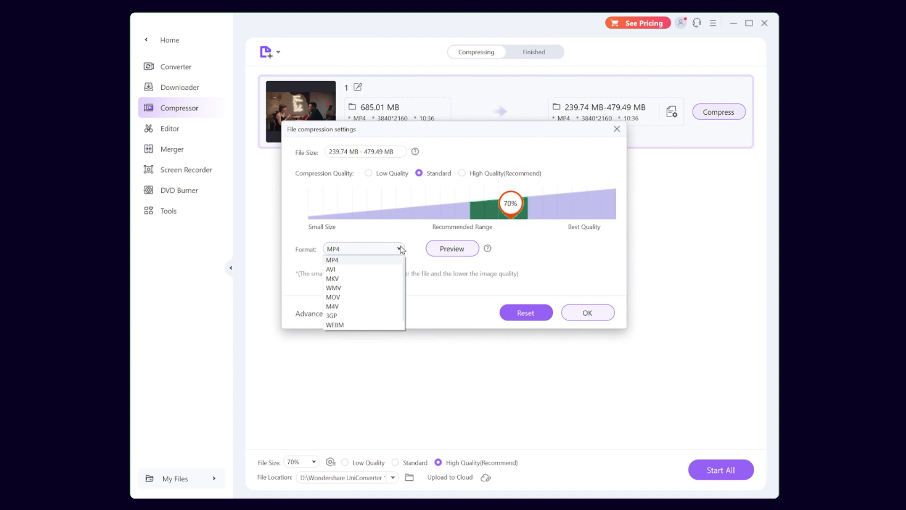
left_click(364, 260)
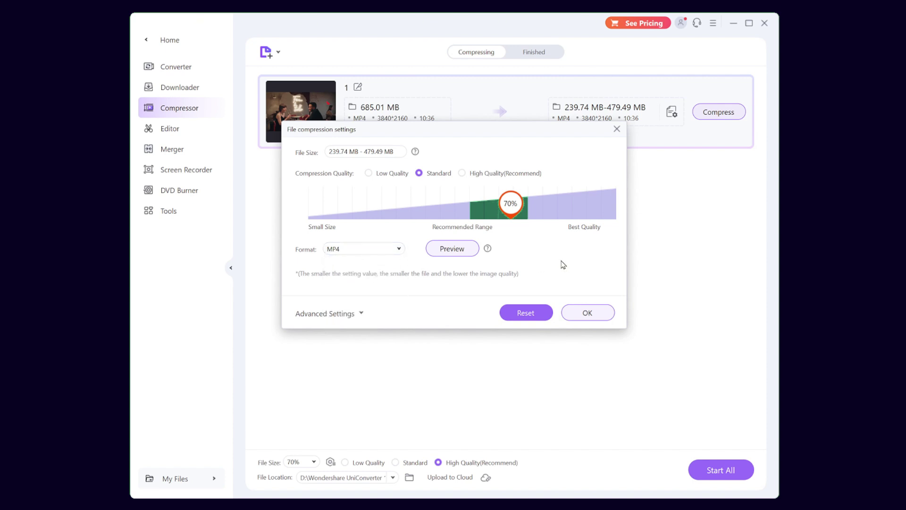
left_click(587, 312)
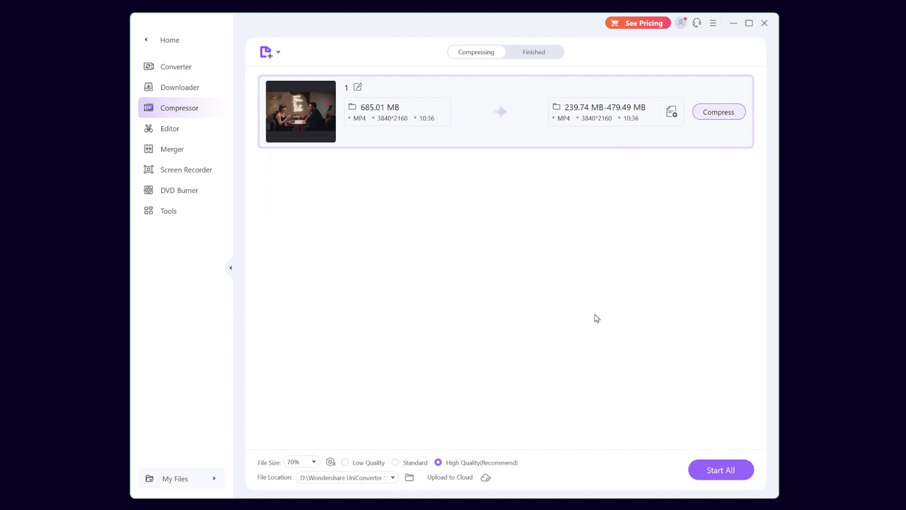
Step: Attempt Start All, dismiss the trial limits notice, and remove the 4K video
left_click(720, 470)
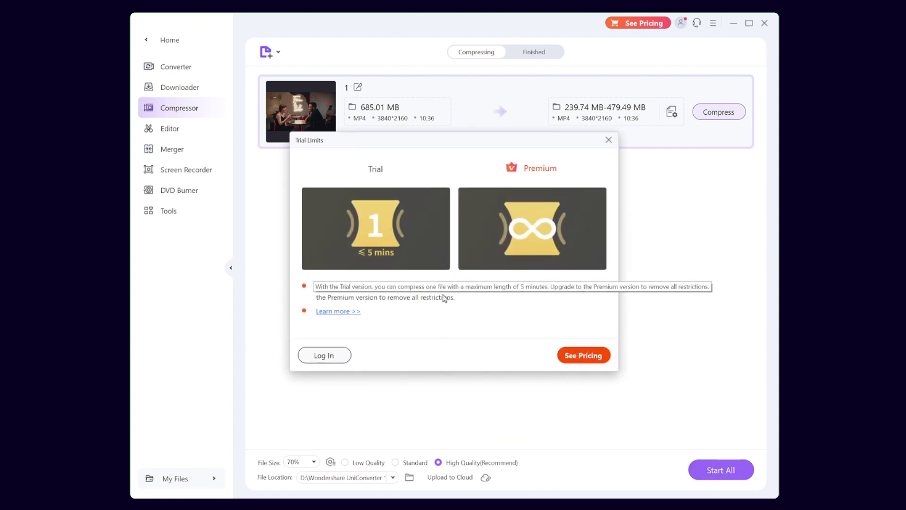
left_click(607, 140)
left_click(745, 85)
left_click(481, 285)
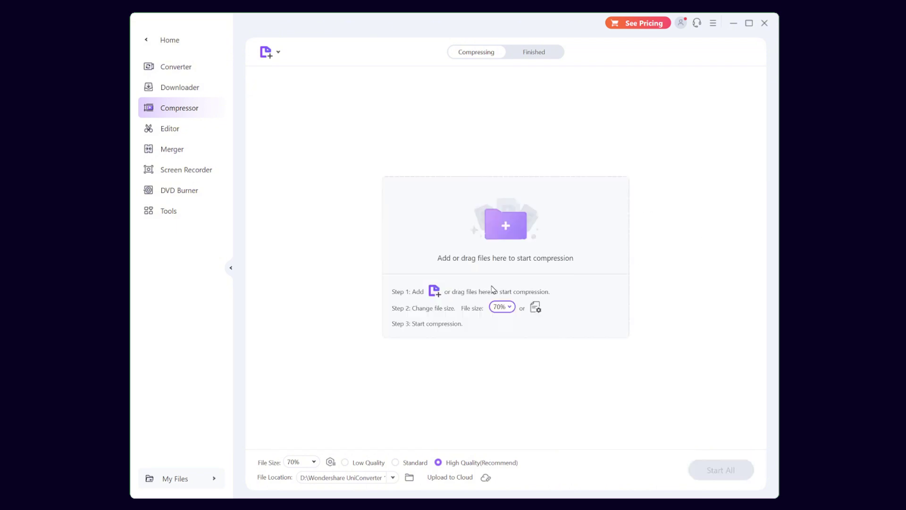
Step: Add 2.mp4 to the Compressor and keep MP4 as its output format
left_click(506, 225)
double_click(435, 177)
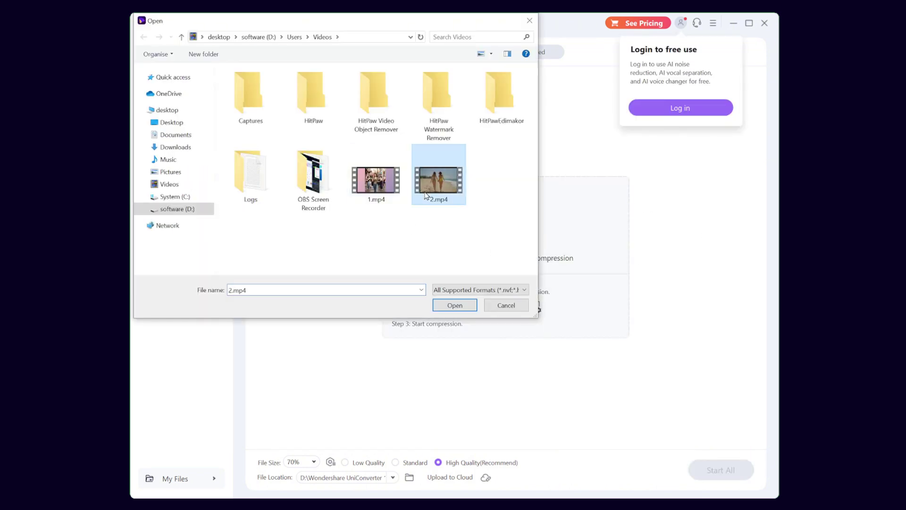
left_click(672, 114)
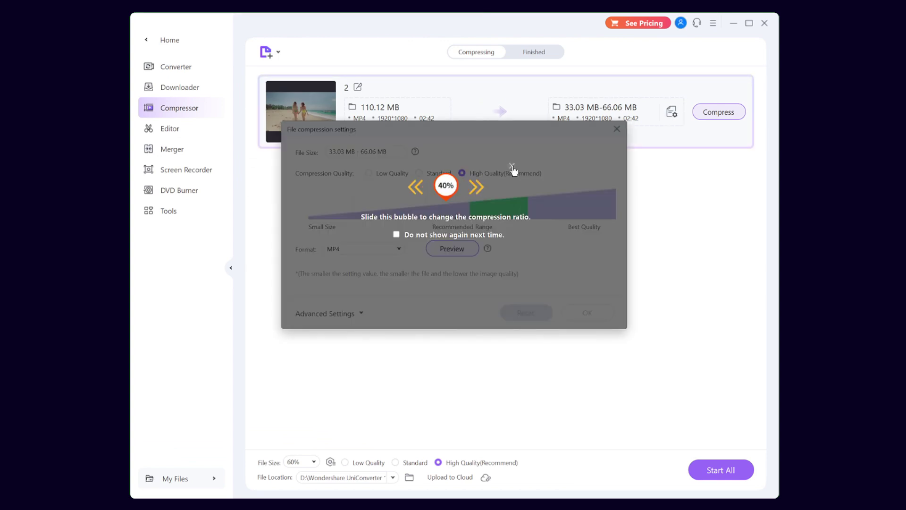
left_click(398, 249)
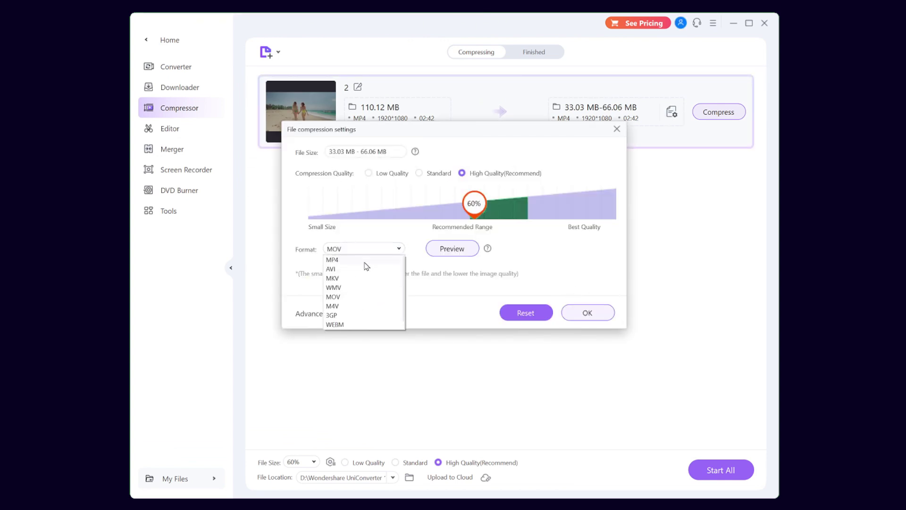
left_click(336, 258)
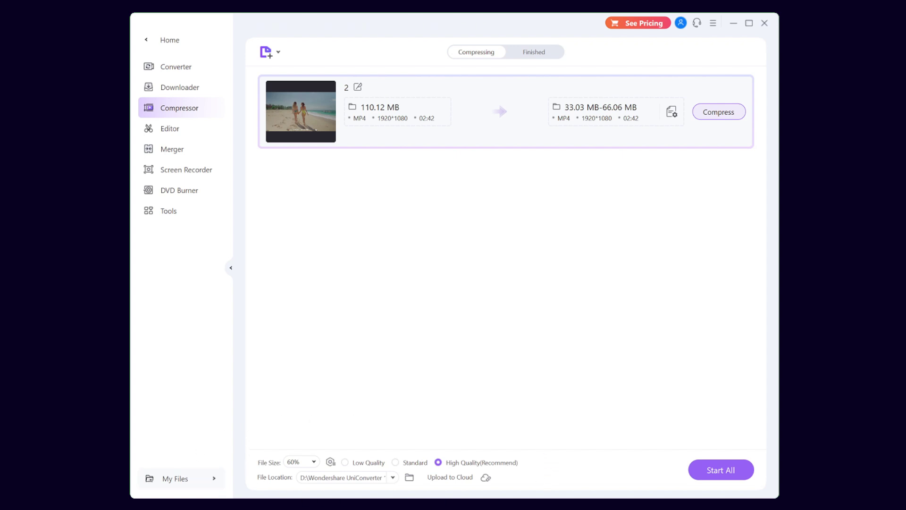
Step: Start compressing 2.mp4 with Start All, choosing Continue Trial
left_click(707, 479)
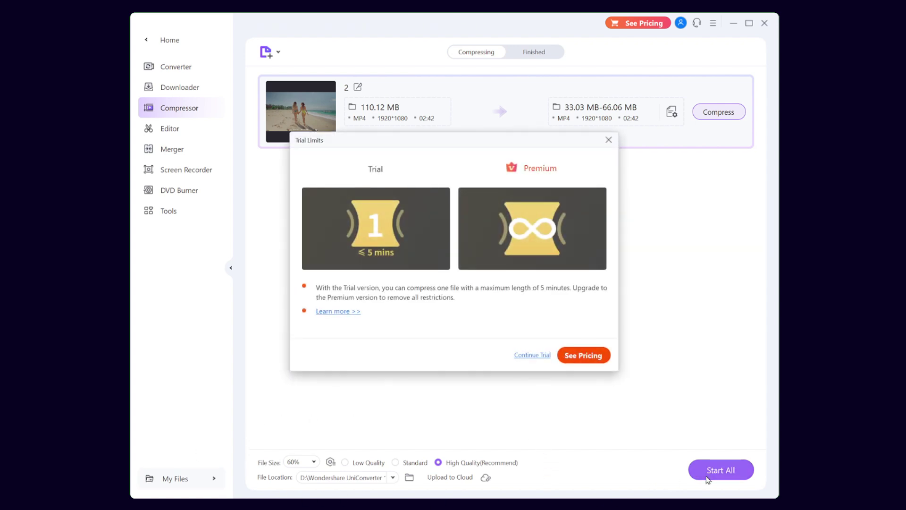
left_click(533, 355)
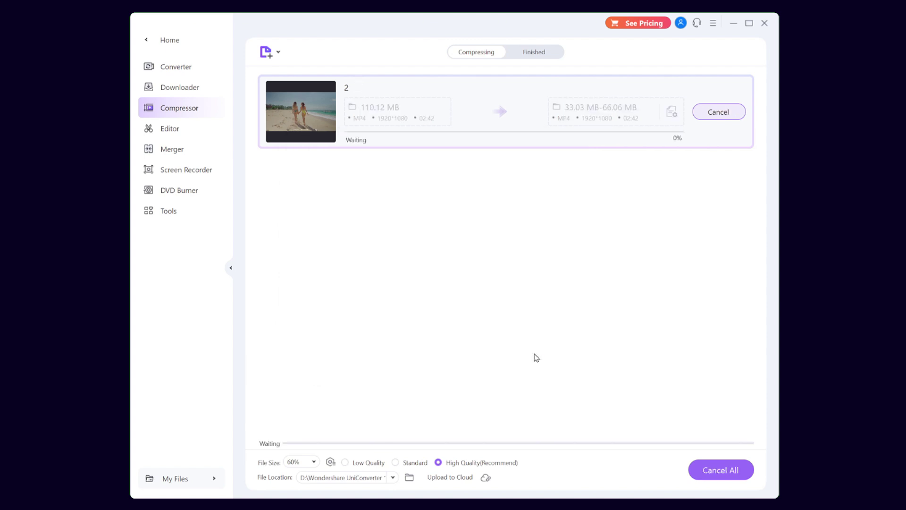